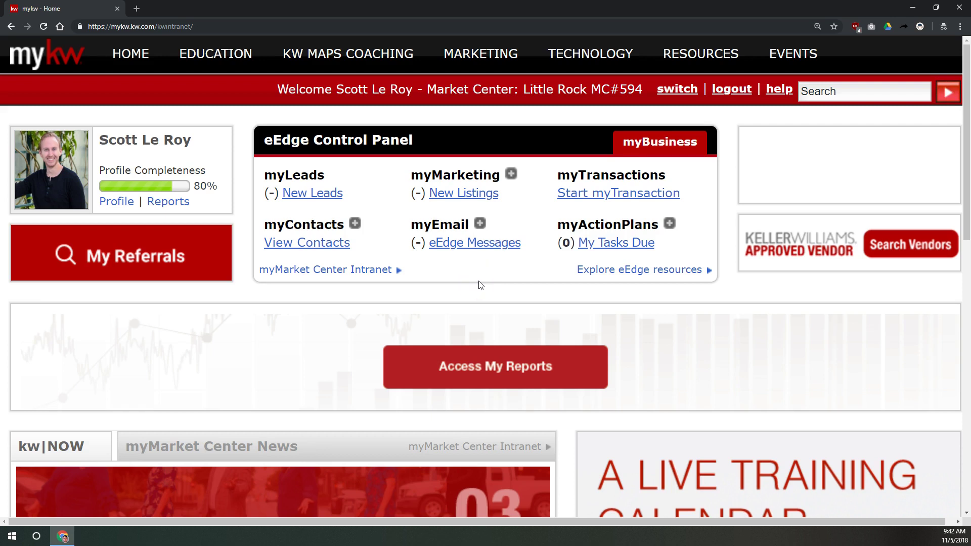
{"action": "left_click", "coordinate": [481, 287]}
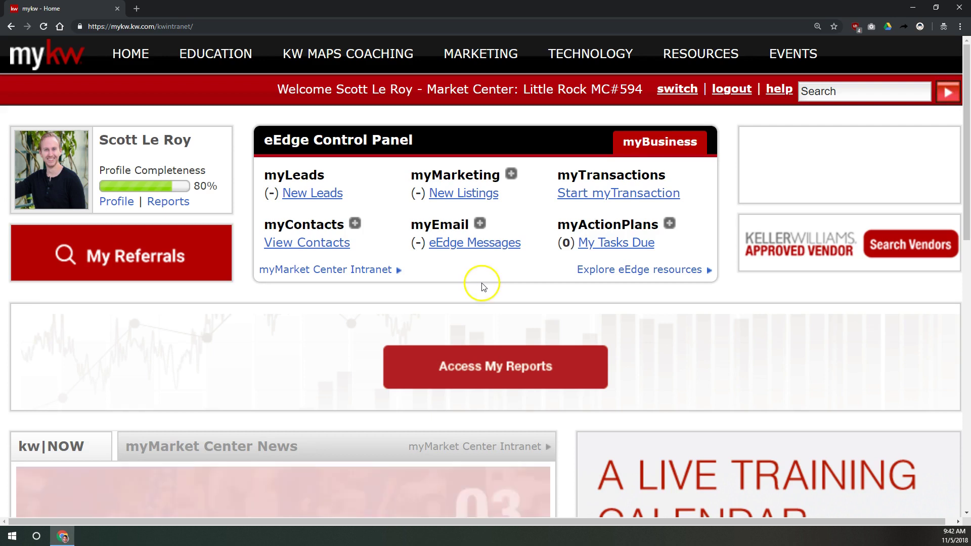
{"action": "left_click", "coordinate": [475, 286]}
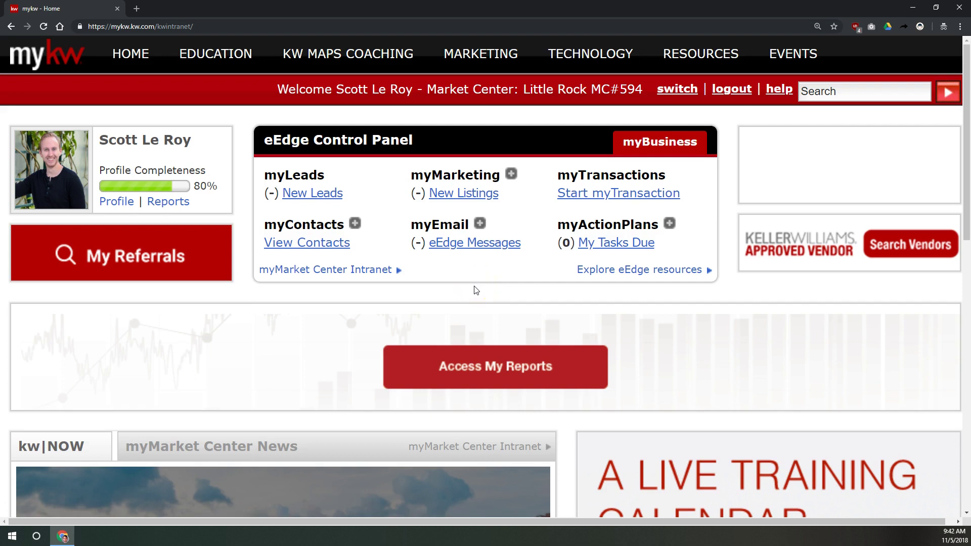
{"action": "left_click", "coordinate": [472, 281]}
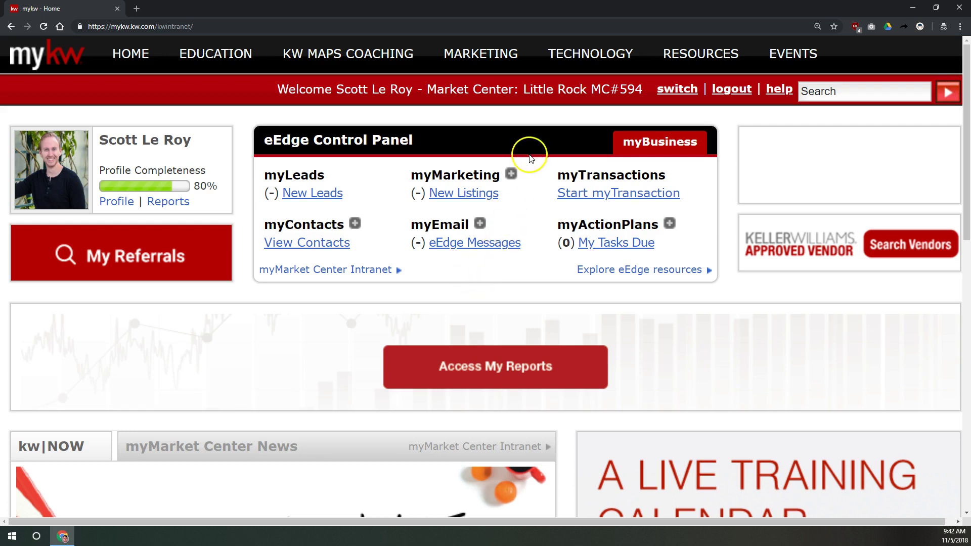
Open the Manage and Create Campaigns page from the myMarketing section of the eEdge Control Panel.
{"action": "left_click_drag", "start_coordinate": [297, 142], "coordinate": [400, 137]}
{"action": "left_click", "coordinate": [440, 155]}
{"action": "left_click_drag", "start_coordinate": [412, 175], "coordinate": [498, 178]}
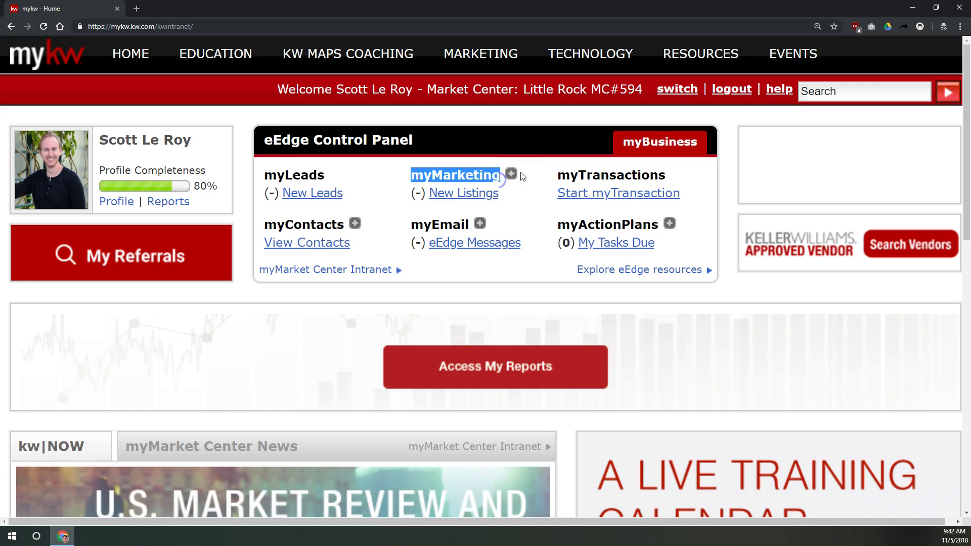
{"action": "left_click", "coordinate": [512, 174]}
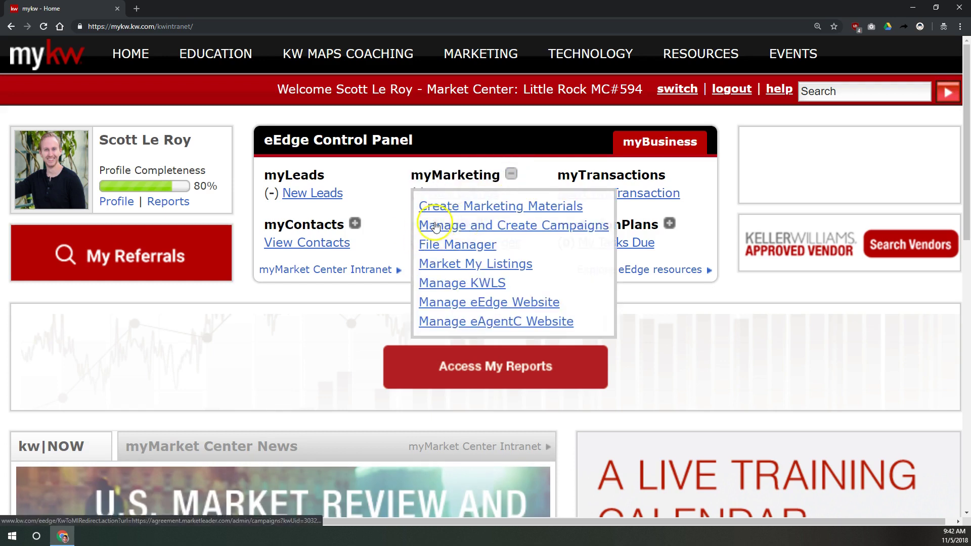
{"action": "left_click", "coordinate": [525, 225]}
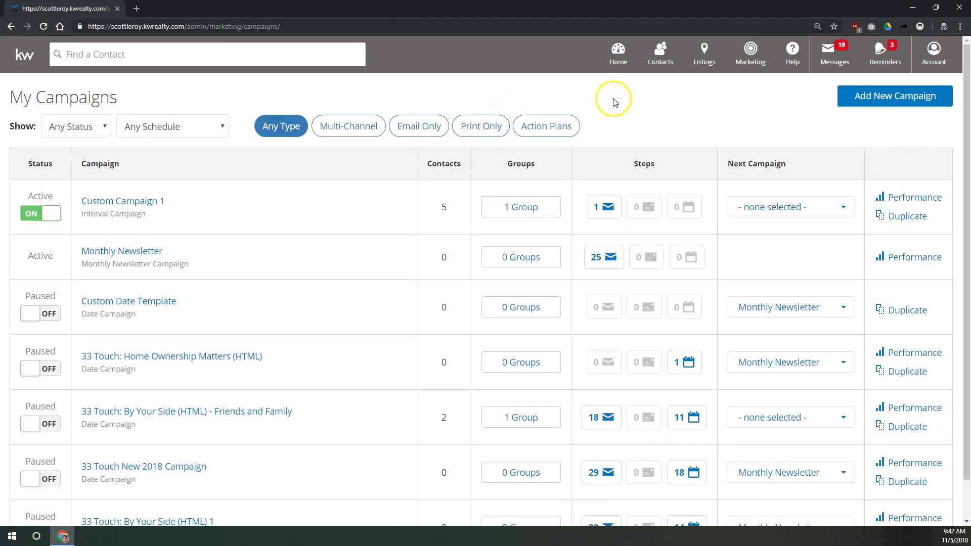
Add a new custom campaign of the Date Campaign type.
{"action": "left_click", "coordinate": [893, 99]}
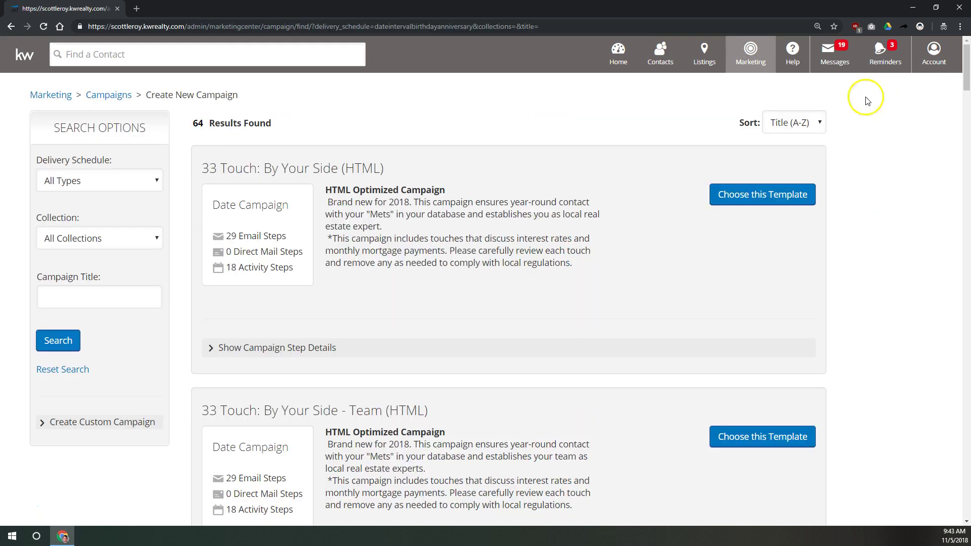
{"action": "scroll", "coordinate": [354, 242], "scroll_direction": "down", "scroll_amount": 9}
{"action": "scroll", "coordinate": [356, 240], "scroll_direction": "up", "scroll_amount": 9}
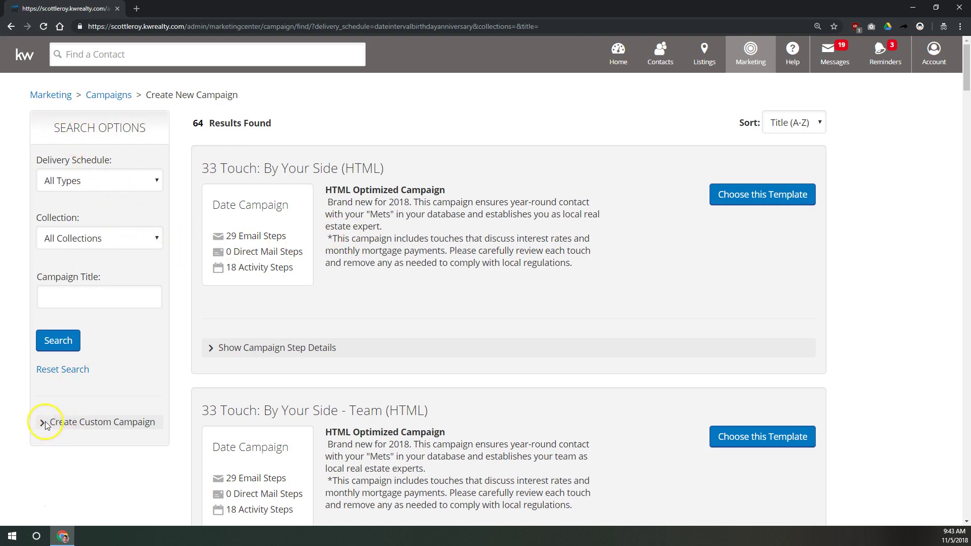
{"action": "left_click", "coordinate": [71, 426]}
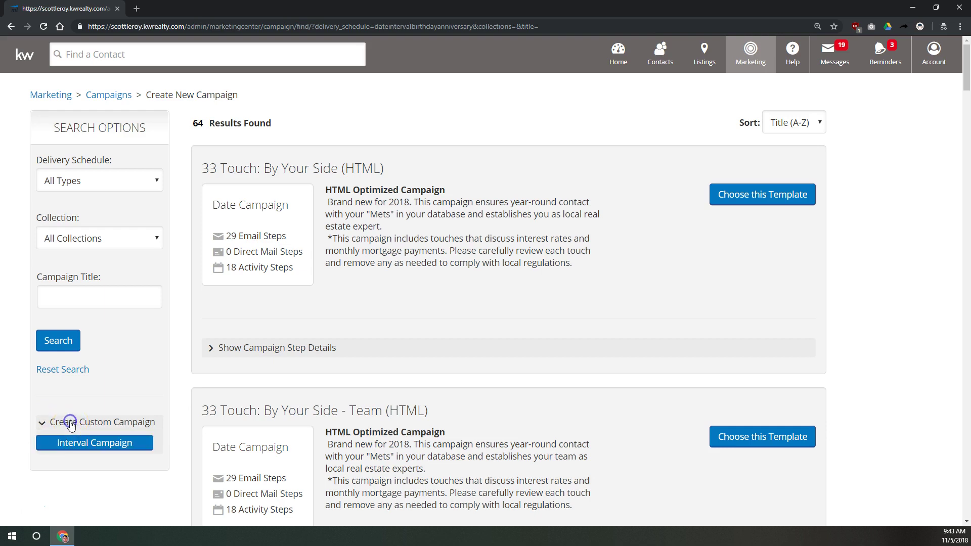
{"action": "scroll", "coordinate": [71, 425], "scroll_direction": "down", "scroll_amount": 3}
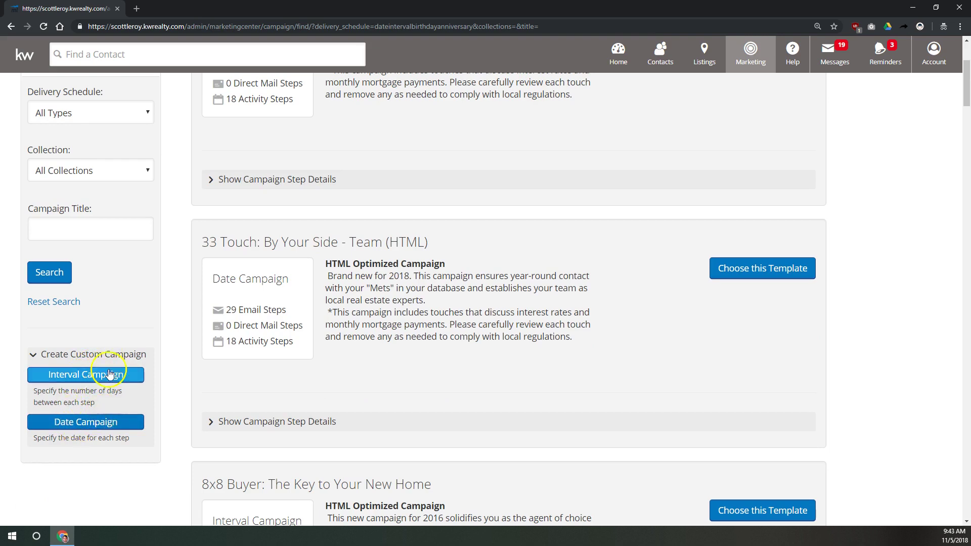
{"action": "left_click", "coordinate": [111, 427]}
{"action": "scroll", "coordinate": [310, 392], "scroll_direction": "up", "scroll_amount": 1}
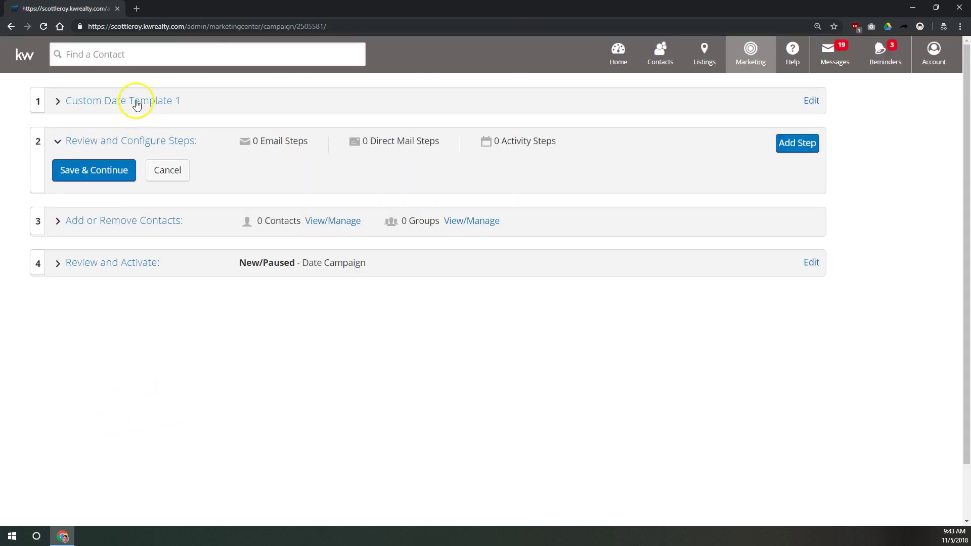
Rename the new campaign "Thanksgiving Scheduled Message" and save the name.
{"action": "left_click", "coordinate": [130, 101]}
{"action": "left_click_drag", "start_coordinate": [294, 146], "coordinate": [144, 140]}
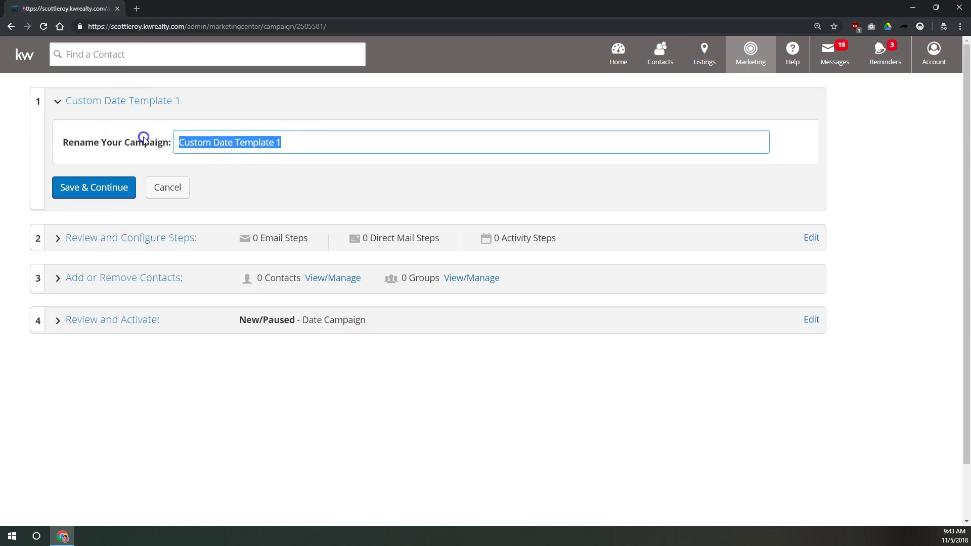
{"action": "type", "text": "Thanksgiving Scheduled Message"}
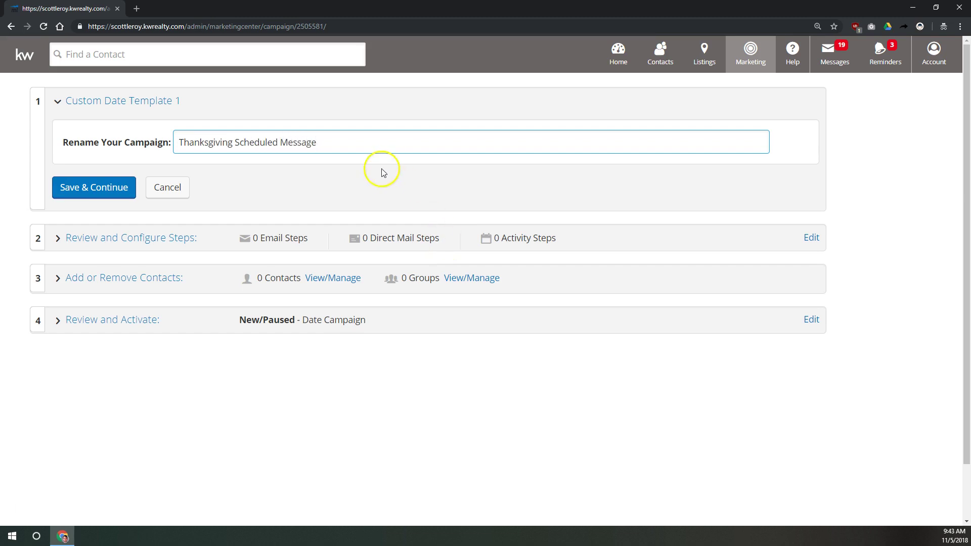
{"action": "left_click", "coordinate": [92, 187]}
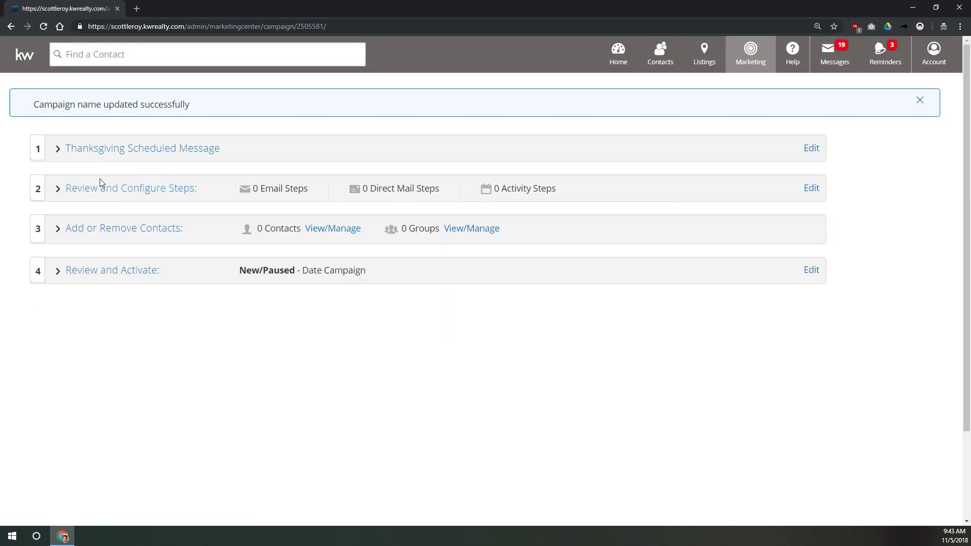
Add a step of type Email in the campaign's Review and Configure Steps section.
{"action": "left_click", "coordinate": [167, 189]}
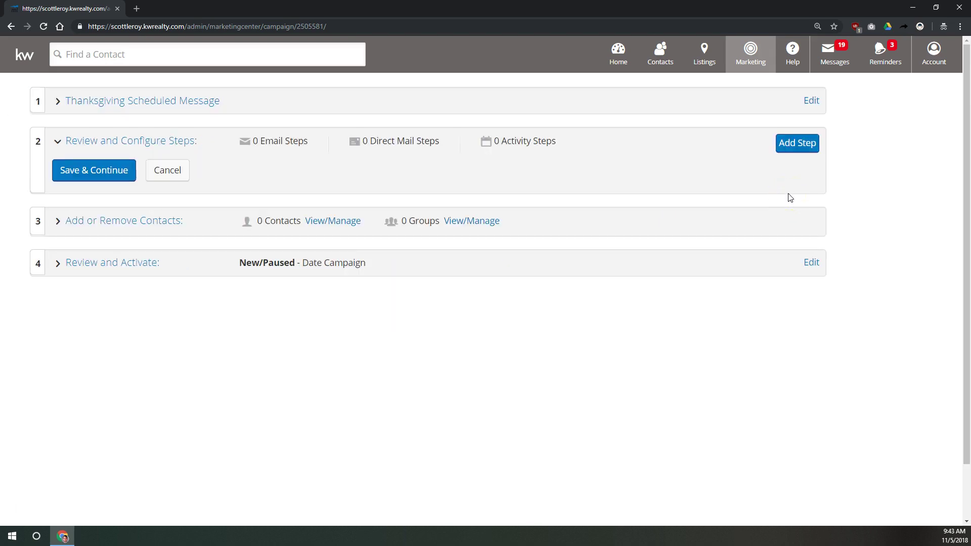
{"action": "left_click", "coordinate": [795, 143]}
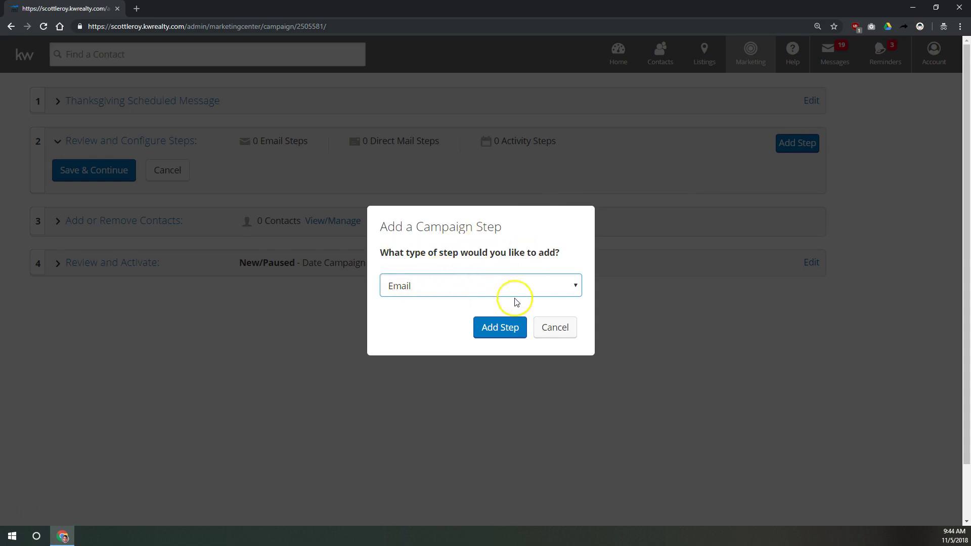
{"action": "left_click", "coordinate": [501, 327]}
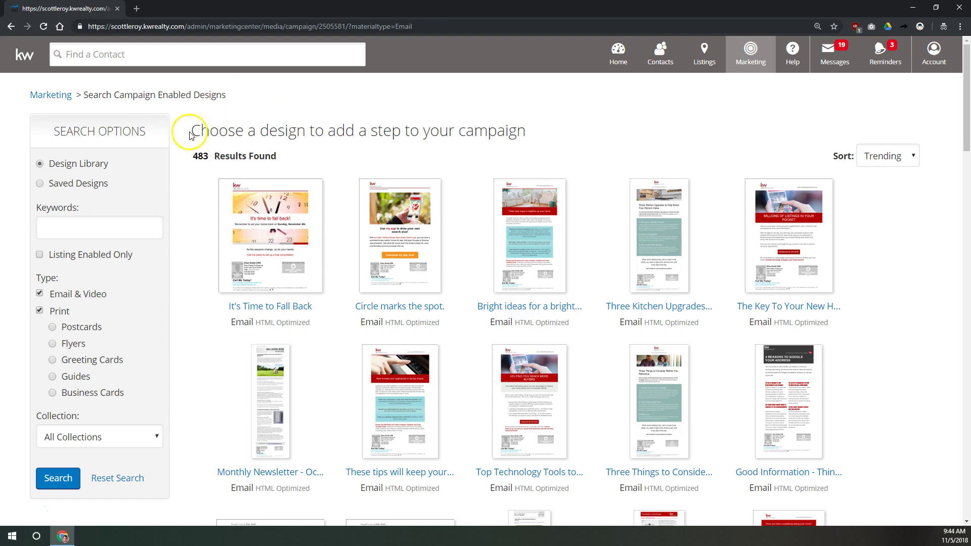
Search the design library for "thanksgiving" and add the Happy Thanksgiving email design to the campaign.
{"action": "scroll", "coordinate": [252, 293], "scroll_direction": "down", "scroll_amount": 10}
{"action": "scroll", "coordinate": [275, 384], "scroll_direction": "up", "scroll_amount": 10}
{"action": "scroll", "coordinate": [288, 404], "scroll_direction": "down", "scroll_amount": 12}
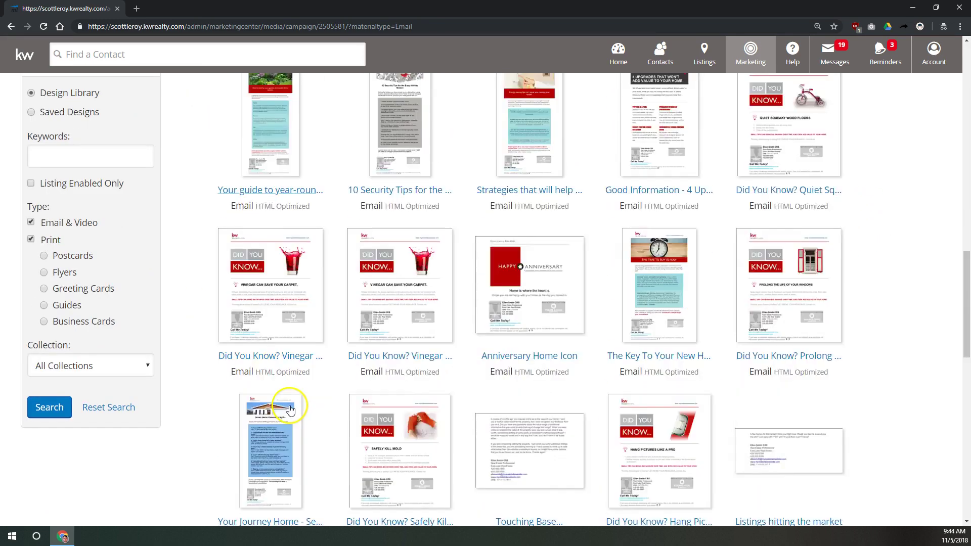
{"action": "scroll", "coordinate": [288, 407], "scroll_direction": "down", "scroll_amount": 10}
{"action": "scroll", "coordinate": [282, 407], "scroll_direction": "up", "scroll_amount": 20}
{"action": "left_click", "coordinate": [133, 222]}
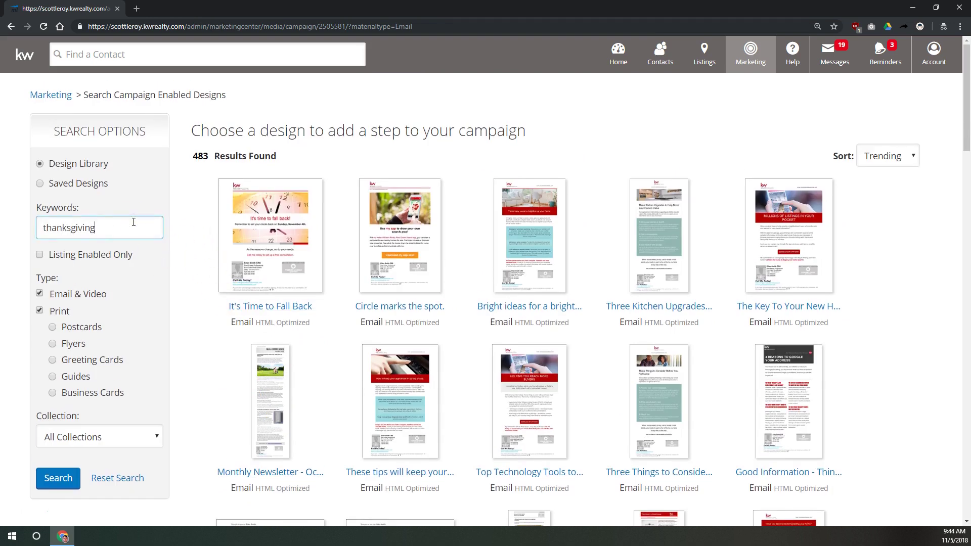
{"action": "key", "text": "Return"}
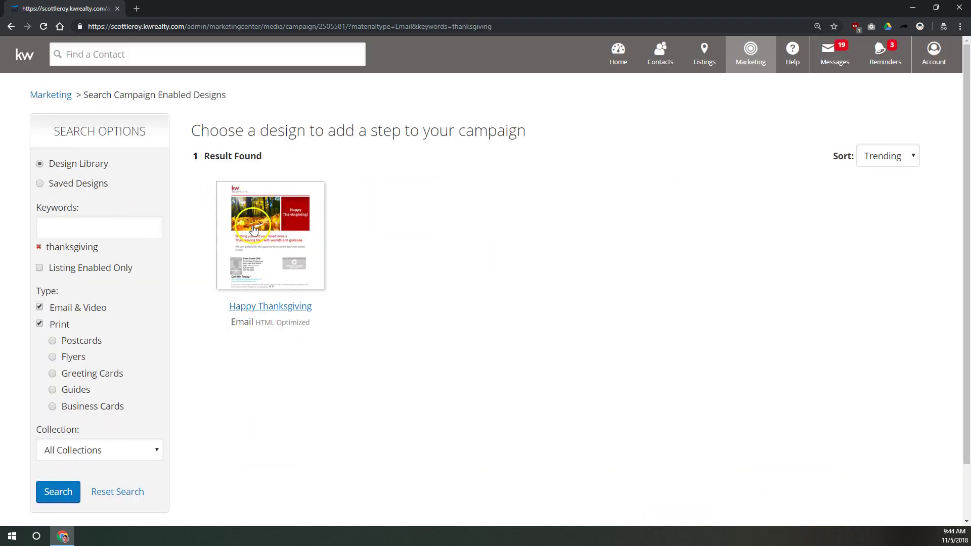
{"action": "left_click", "coordinate": [278, 204]}
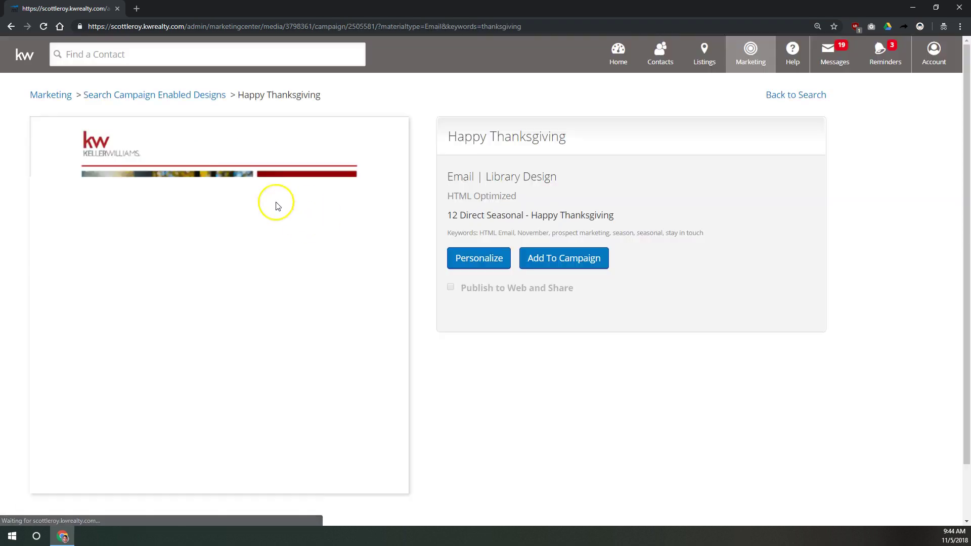
{"action": "left_click", "coordinate": [567, 265]}
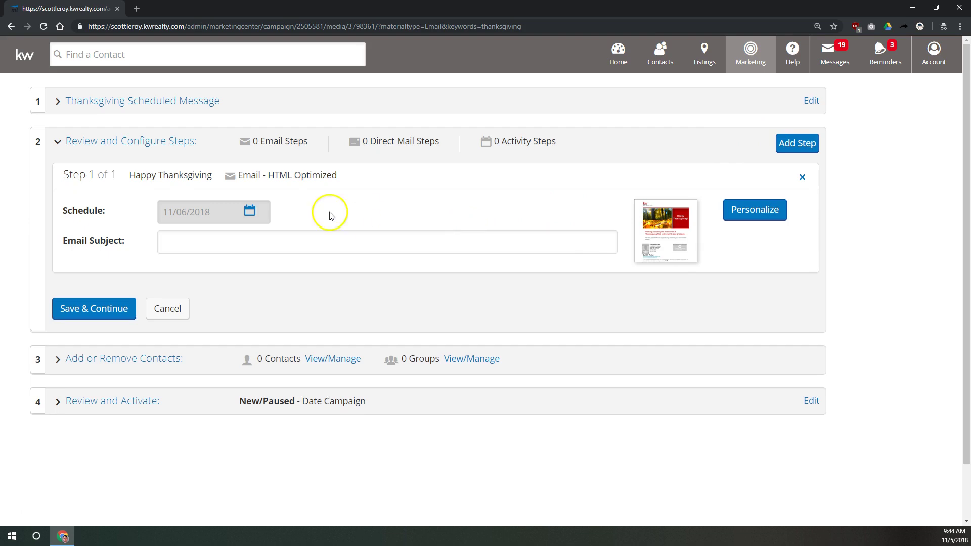
Set the email subject to "Happy Thanksgiving From" plus the sender's full name and an exclamation mark, schedule it for 11/21/18, and save.
{"action": "left_click", "coordinate": [225, 239]}
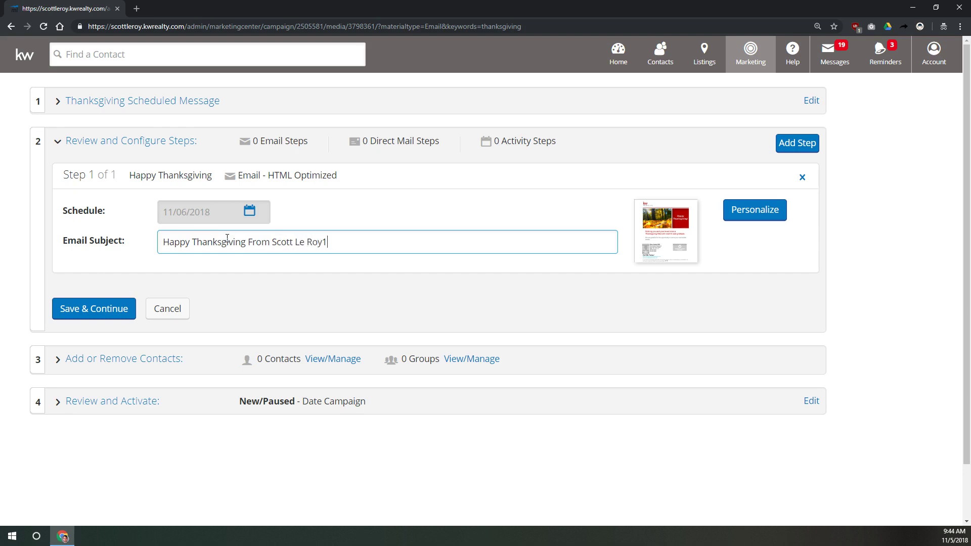
{"action": "left_click", "coordinate": [257, 217]}
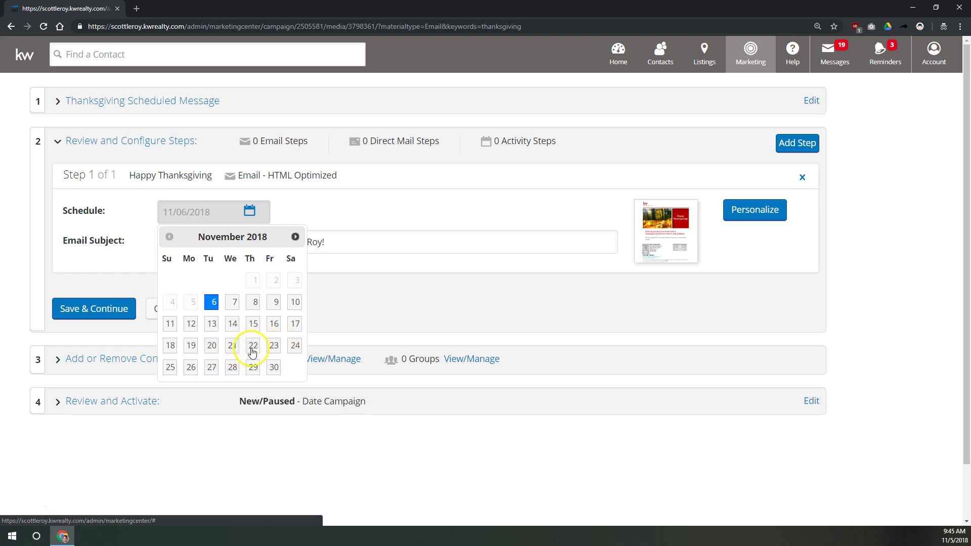
{"action": "left_click", "coordinate": [233, 347]}
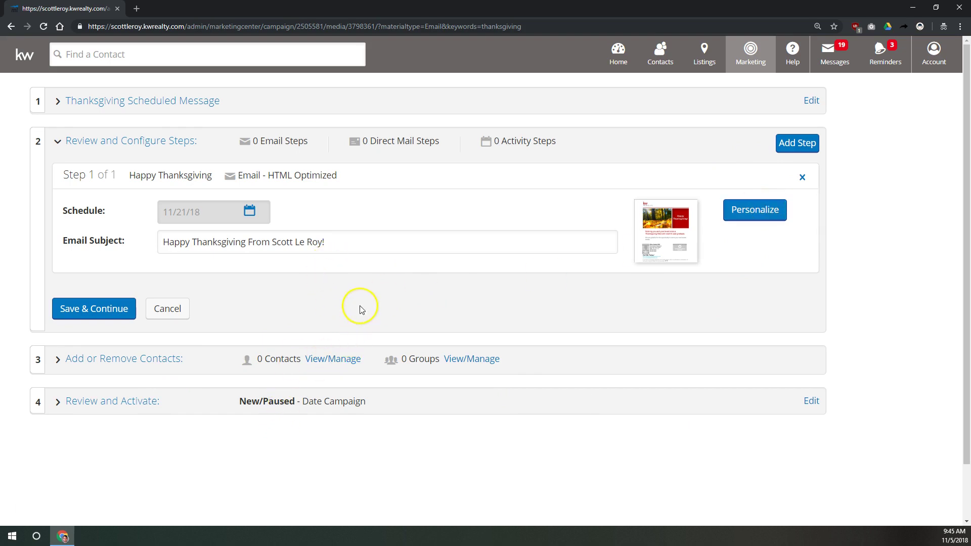
{"action": "left_click", "coordinate": [84, 305]}
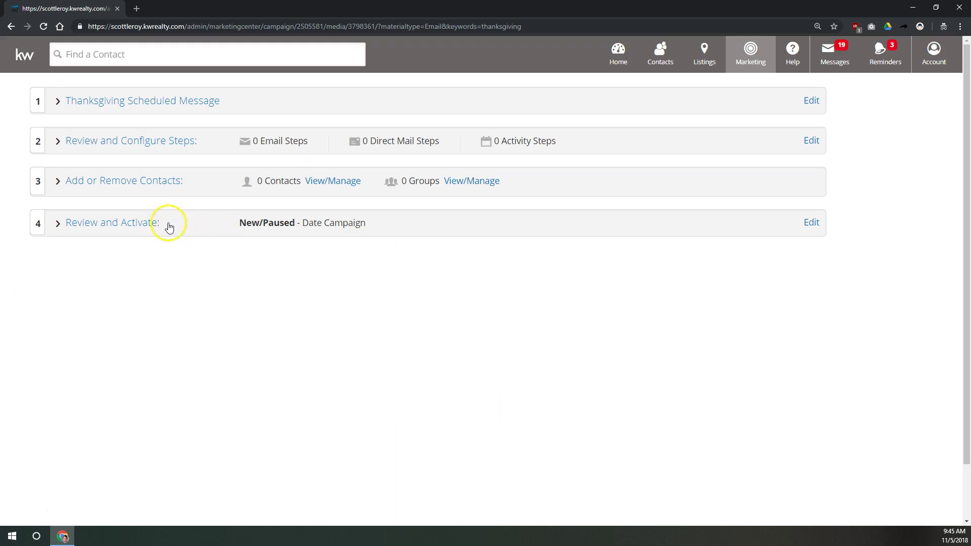
Add all eligible contacts to the campaign and save the changes.
{"action": "left_click", "coordinate": [140, 182]}
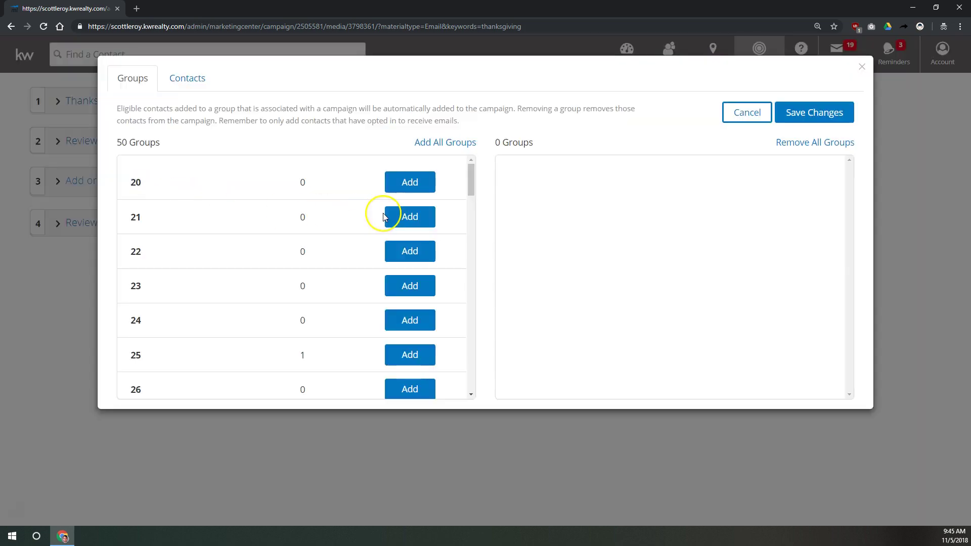
{"action": "left_click", "coordinate": [189, 79]}
{"action": "left_click", "coordinate": [452, 154]}
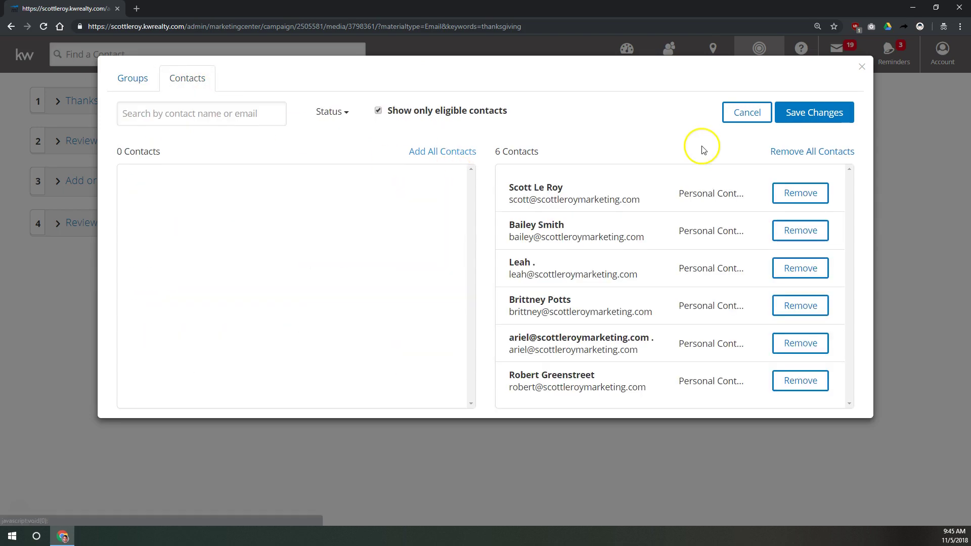
{"action": "left_click", "coordinate": [805, 119]}
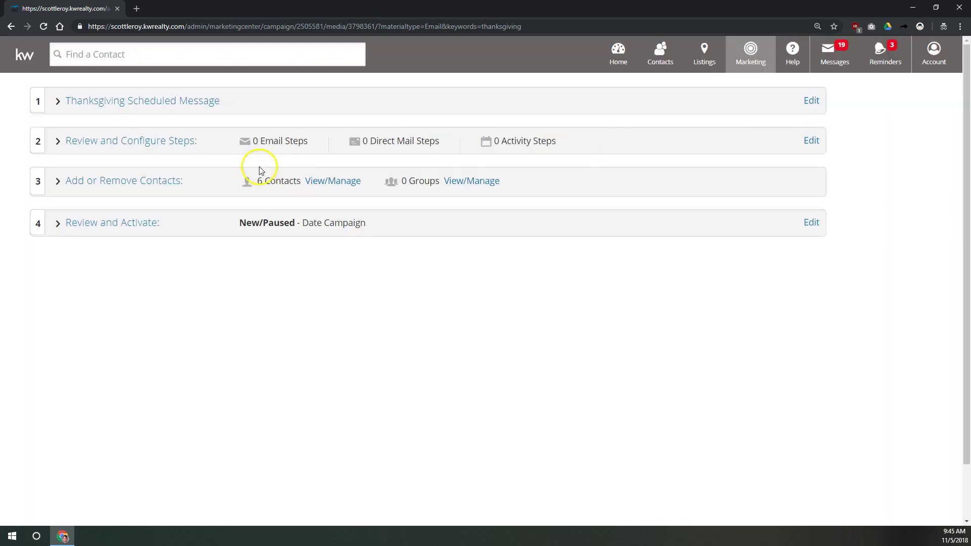
Accept the recipient opt-in agreement, set the follow-up campaign to none selected, and activate the campaign.
{"action": "left_click", "coordinate": [86, 223]}
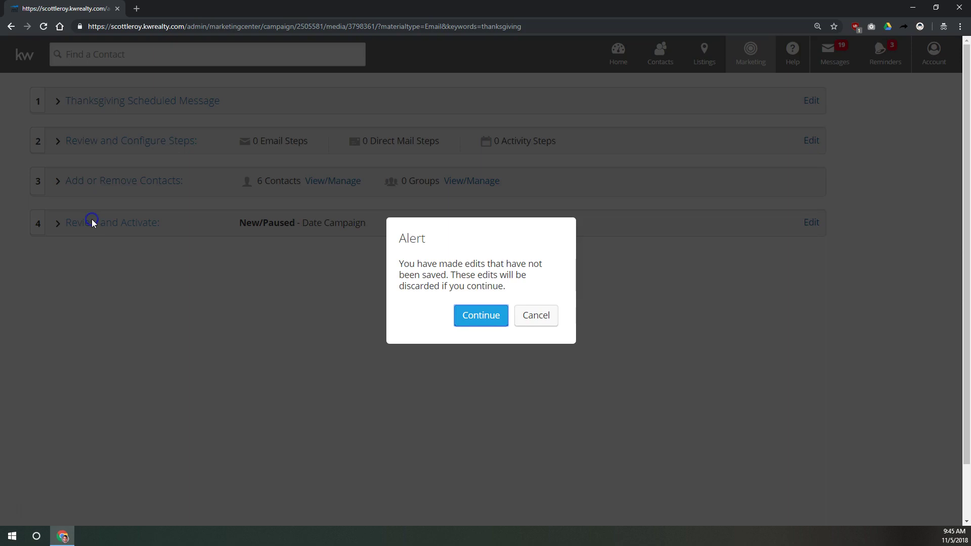
{"action": "left_click", "coordinate": [488, 316]}
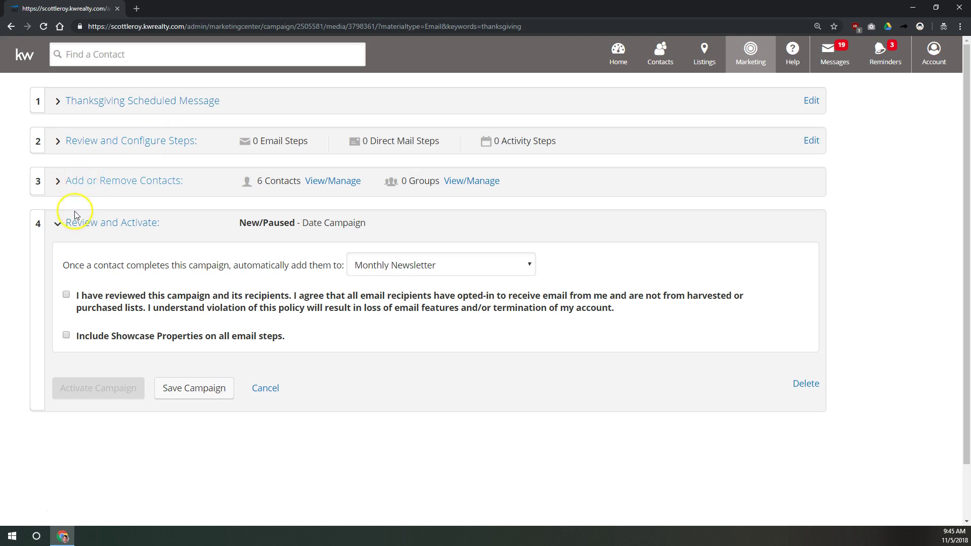
{"action": "left_click", "coordinate": [66, 295]}
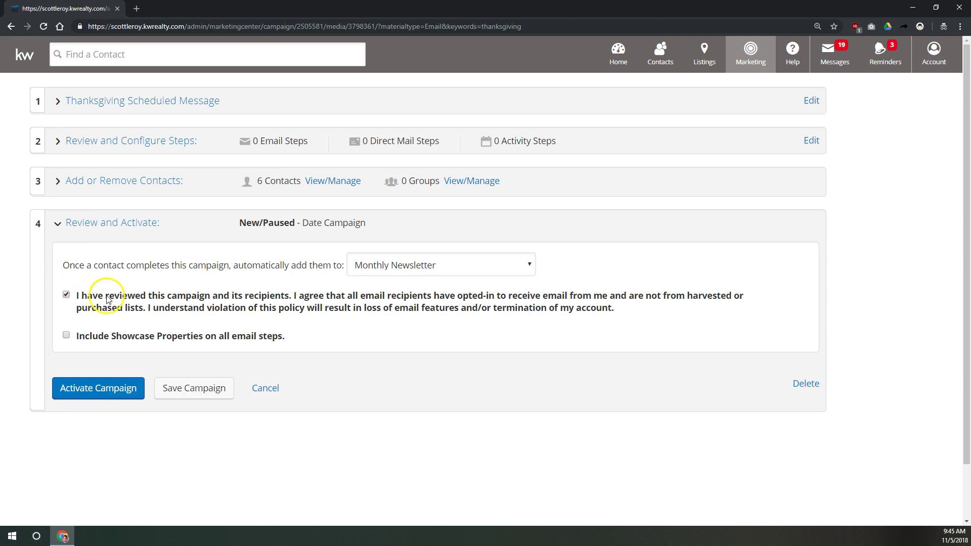
{"action": "left_click", "coordinate": [424, 264]}
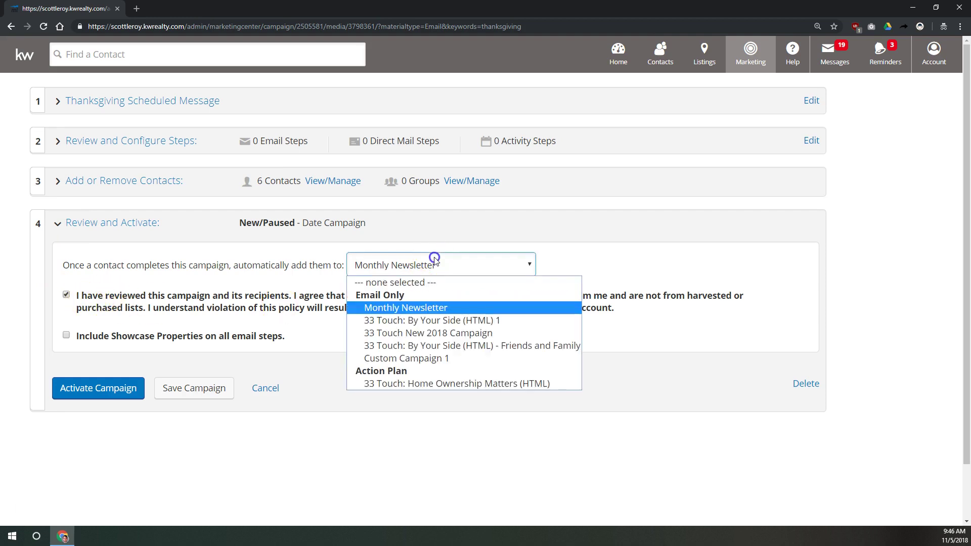
{"action": "left_click", "coordinate": [434, 284]}
{"action": "left_click", "coordinate": [81, 394]}
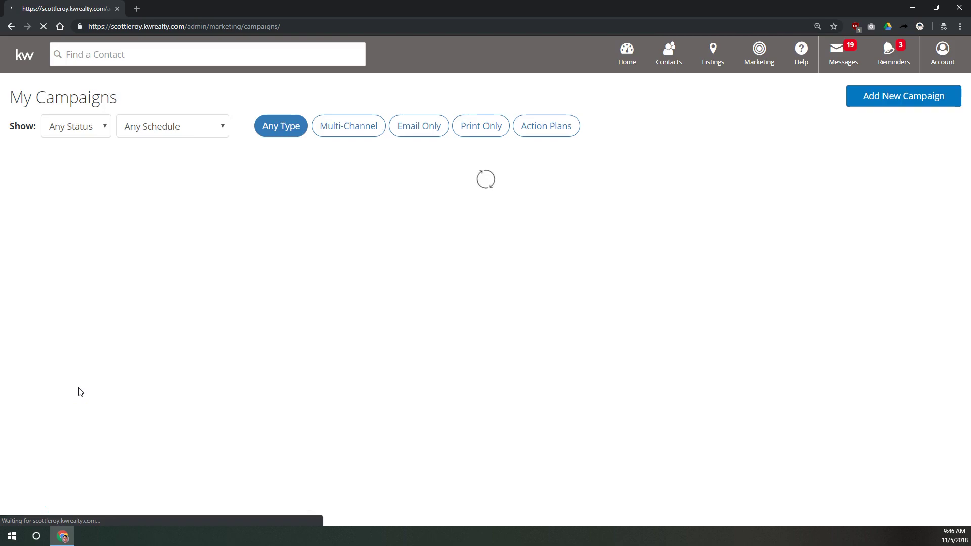
{"action": "left_click", "coordinate": [206, 217]}
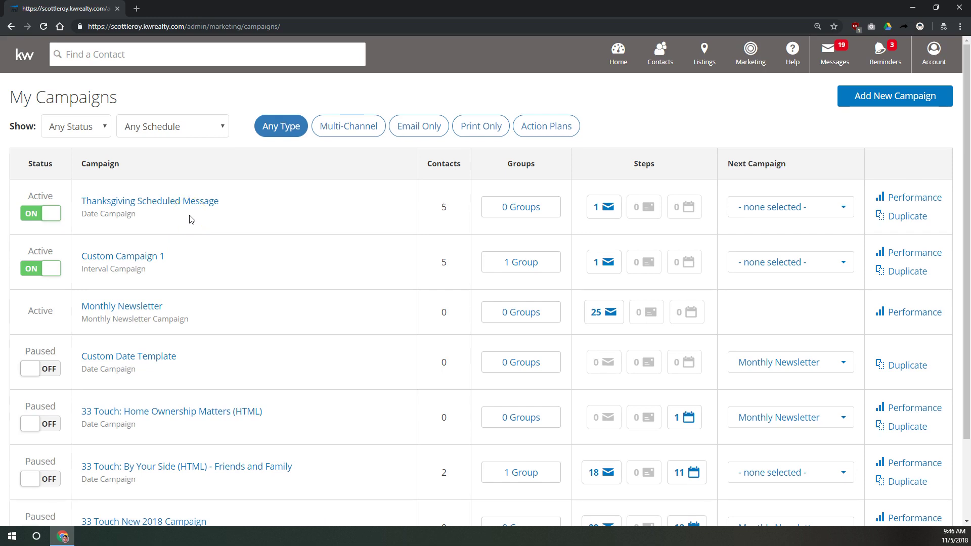
{"action": "left_click", "coordinate": [197, 208]}
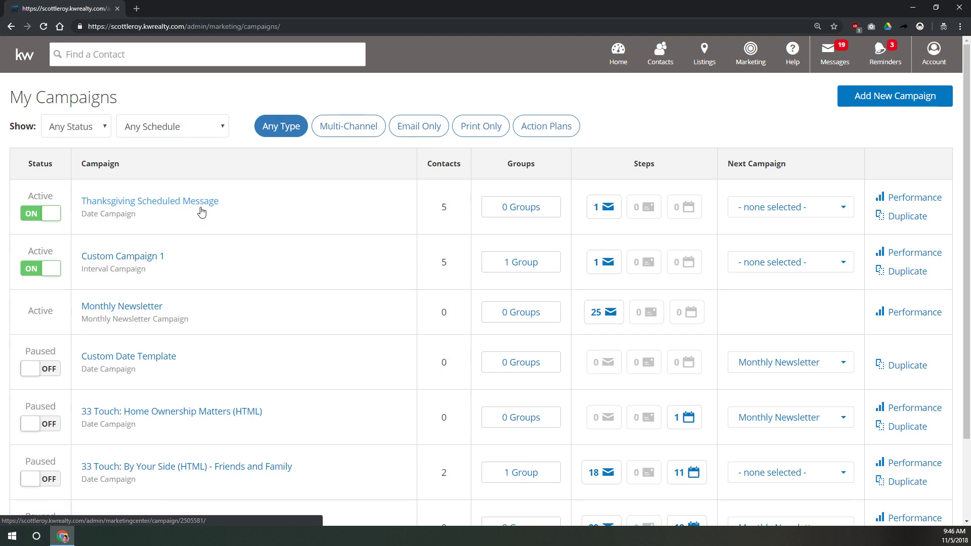
{"action": "left_click", "coordinate": [205, 207]}
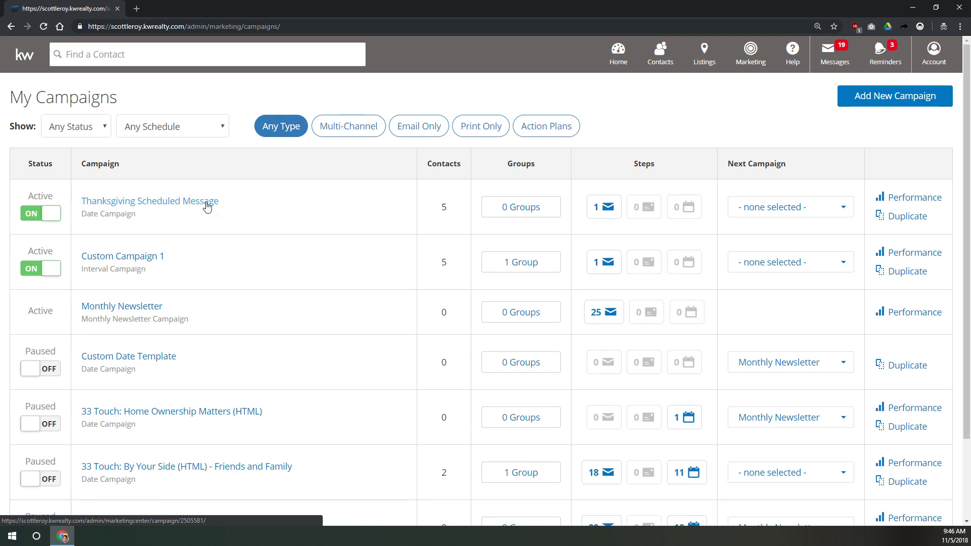